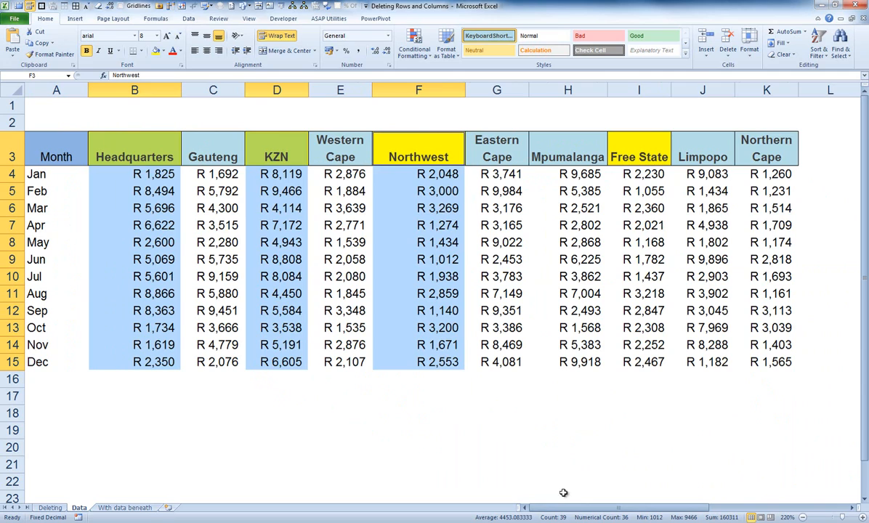
Add the Free State range I3:I15 to the selected yellow-header ranges, clear their contents, and undo the clearing.
{"action": "left_click", "coordinate": [630, 143], "text": "ctrl"}
{"action": "left_click_drag", "start_coordinate": [630, 144], "coordinate": [642, 360]}
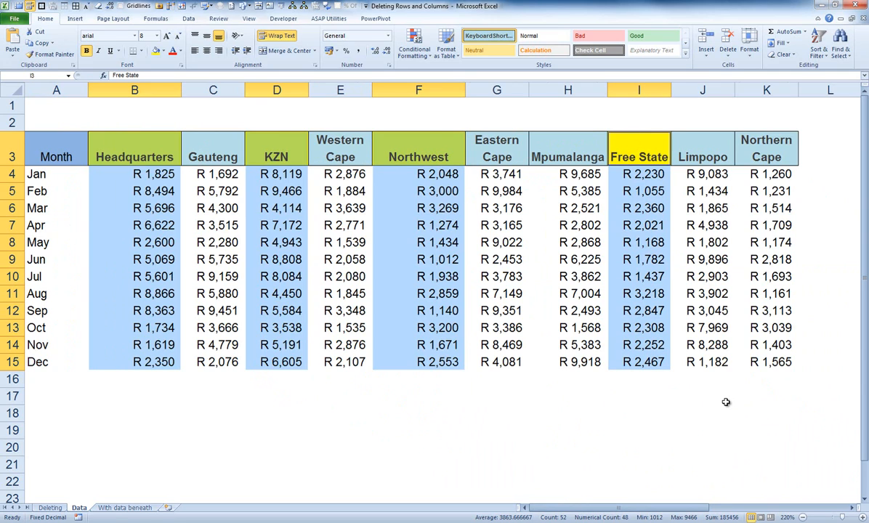
{"action": "key", "text": "Delete"}
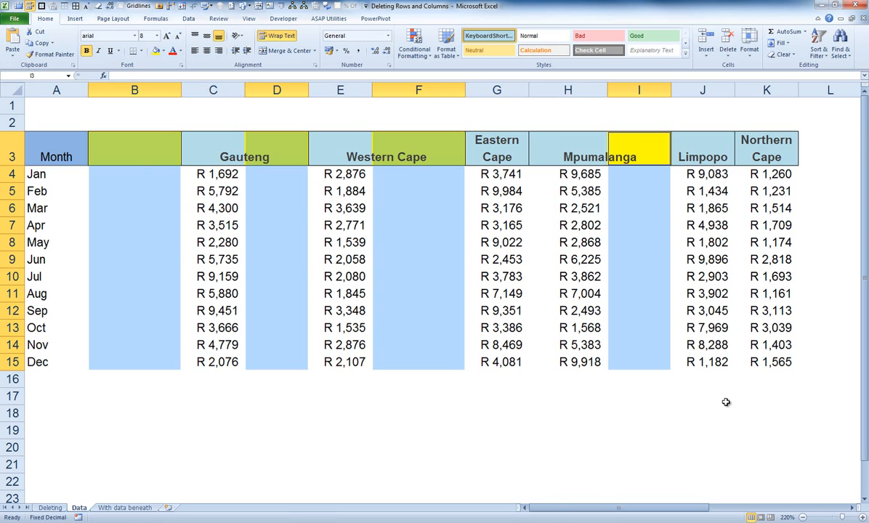
{"action": "key", "text": "ctrl+z"}
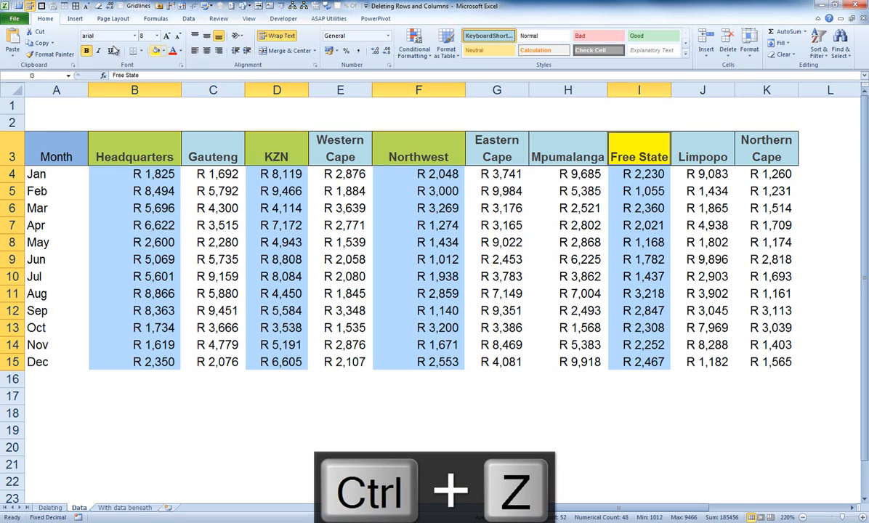
Clear all contents and formatting from the selected yellow-header ranges and move the Limpopo and Northern Cape block J3:K15 to I3.
{"action": "left_click", "coordinate": [796, 56]}
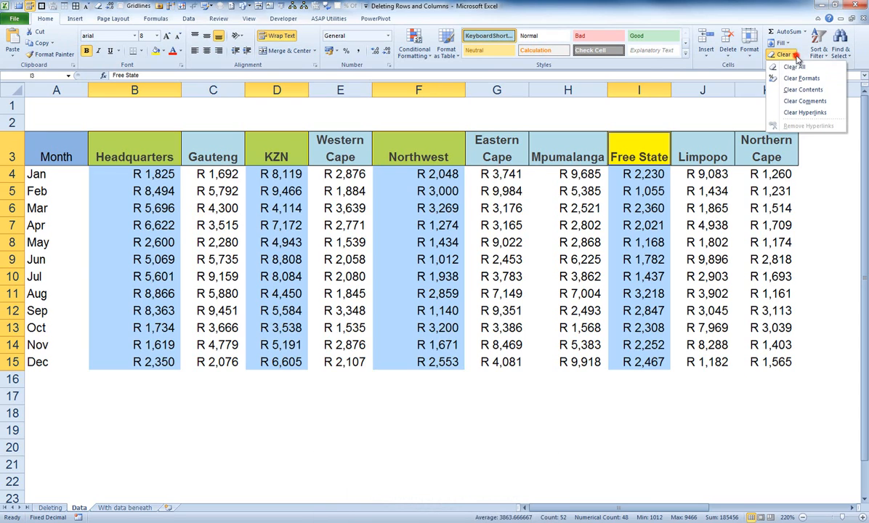
{"action": "left_click", "coordinate": [794, 67]}
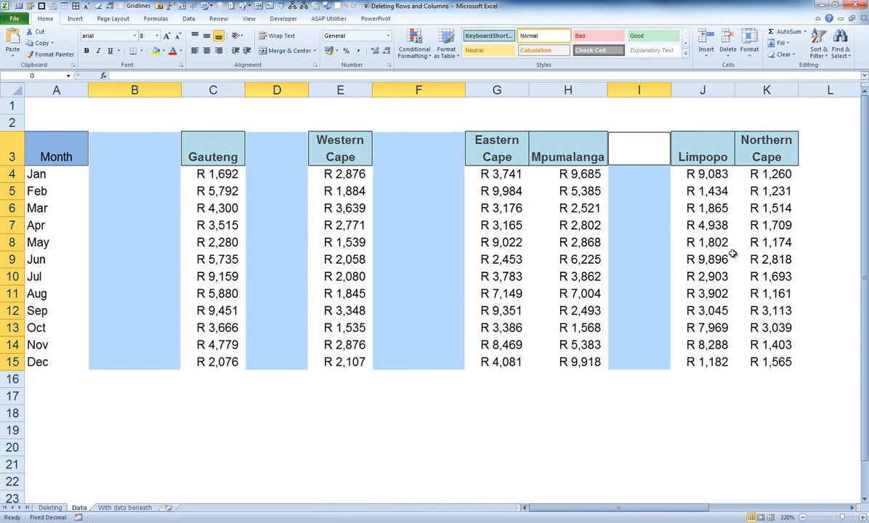
{"action": "left_click_drag", "start_coordinate": [696, 160], "coordinate": [796, 358]}
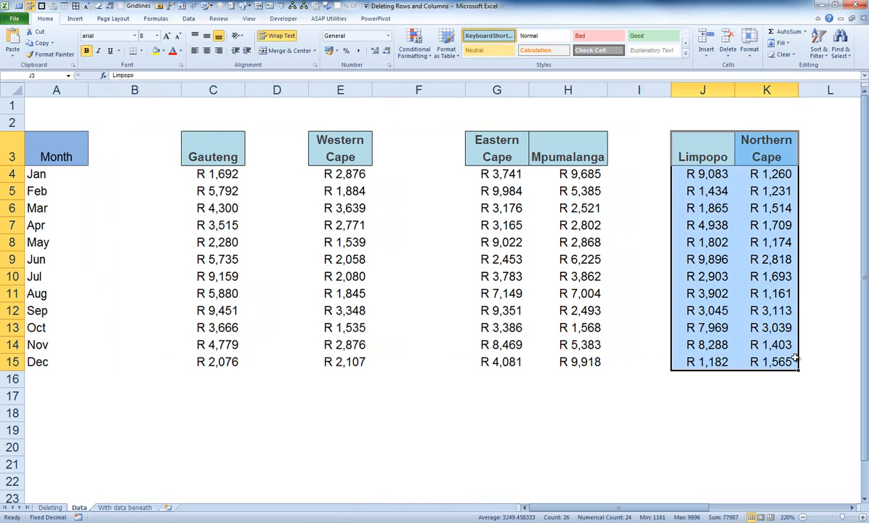
{"action": "key", "text": "ctrl+x"}
{"action": "key", "text": "Left"}
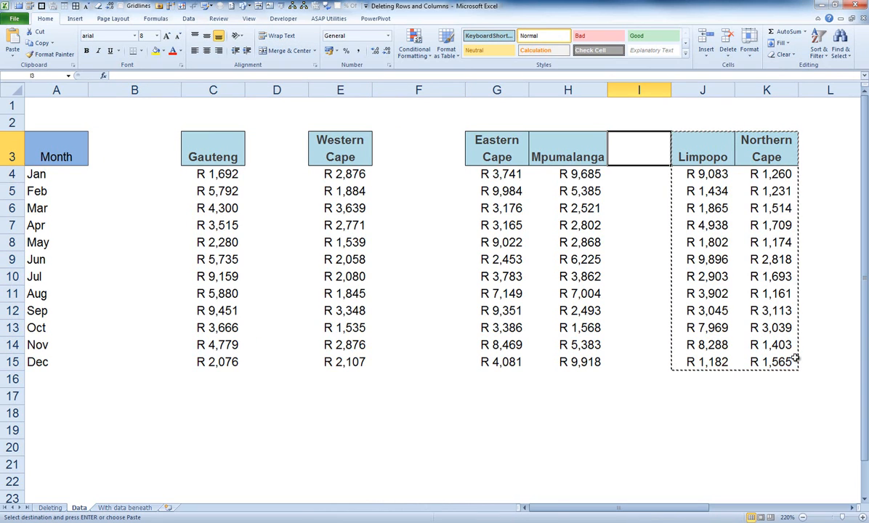
{"action": "key", "text": "ctrl+v"}
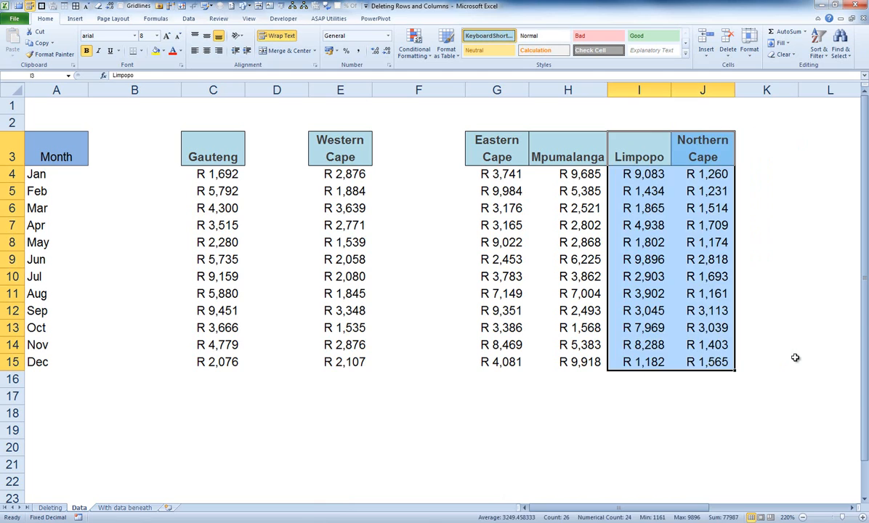
Move the Eastern Cape to Northern Cape block, G3:J15, one column over so it starts at F3.
{"action": "key", "text": "Left"}
{"action": "key", "text": "Left"}
{"action": "key", "text": "ctrl+shift+Right"}
{"action": "key", "text": "ctrl+shift+Down"}
{"action": "key", "text": "ctrl+x"}
{"action": "key", "text": "Left"}
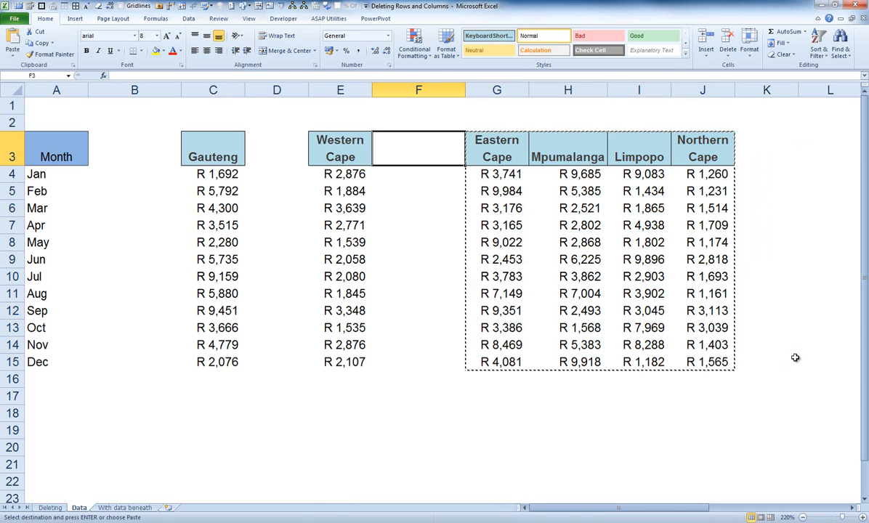
{"action": "key", "text": "ctrl+v"}
Move the Western Cape to Northern Cape block, E3:I15, into the empty column beside it, starting at D3.
{"action": "key", "text": "Left"}
{"action": "key", "text": "ctrl+shift+Right"}
{"action": "key", "text": "ctrl+shift+Down"}
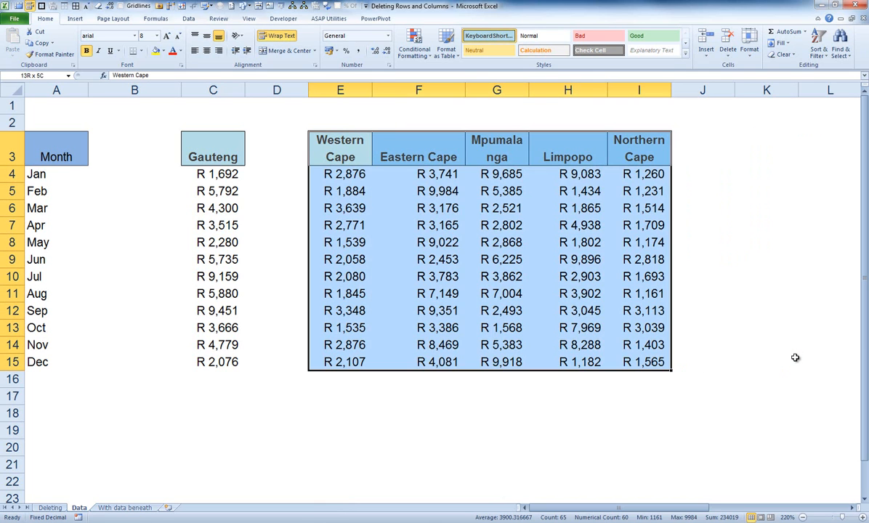
{"action": "key", "text": "ctrl+x"}
{"action": "key", "text": "Left"}
{"action": "key", "text": "ctrl+v"}
Move the Gauteng to Northern Cape block, C3:H15, next to the Month column, starting at B3.
{"action": "key", "text": "Left"}
{"action": "key", "text": "ctrl+shift+Right"}
{"action": "key", "text": "ctrl+shift+Down"}
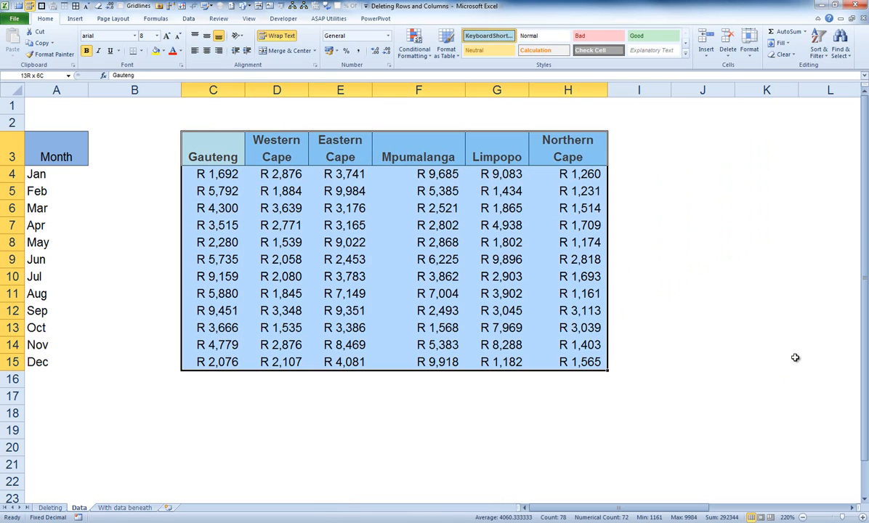
{"action": "key", "text": "ctrl+x"}
{"action": "key", "text": "Left"}
{"action": "key", "text": "ctrl+v"}
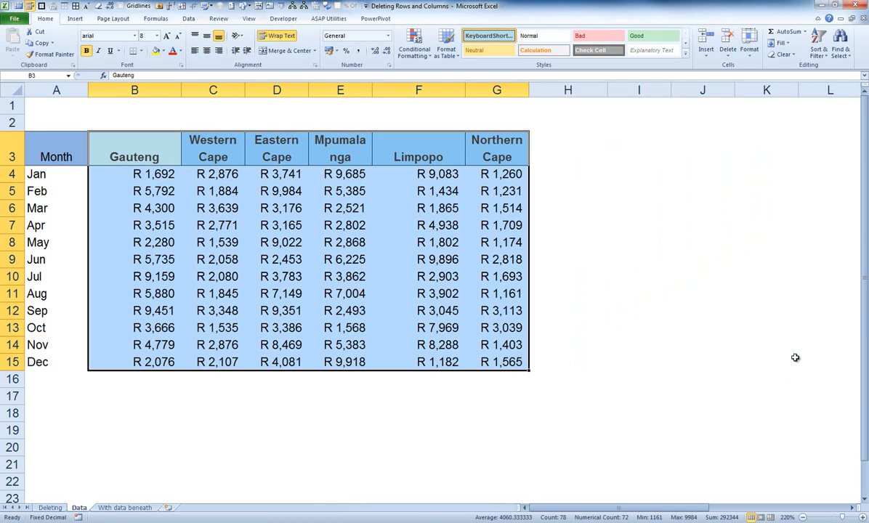
Undo all the block moves and the clearing of the yellow-header ranges, and deselect them.
{"action": "key", "text": "ctrl+z"}
{"action": "key", "text": "ctrl+z"}
{"action": "key", "text": "ctrl+z"}
{"action": "key", "text": "ctrl+z"}
{"action": "key", "text": "ctrl+z"}
{"action": "key", "text": "ctrl+z"}
{"action": "key", "text": "ctrl+z"}
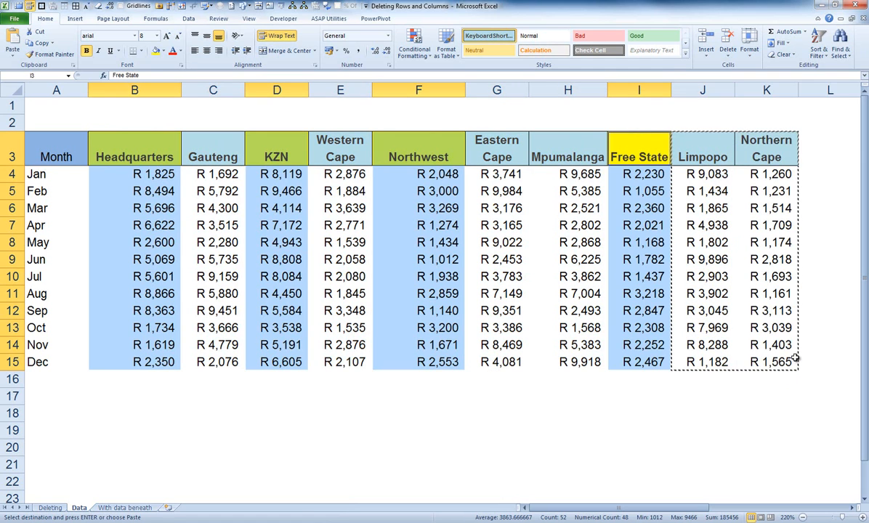
{"action": "key", "text": "Escape"}
{"action": "left_click", "coordinate": [211, 431]}
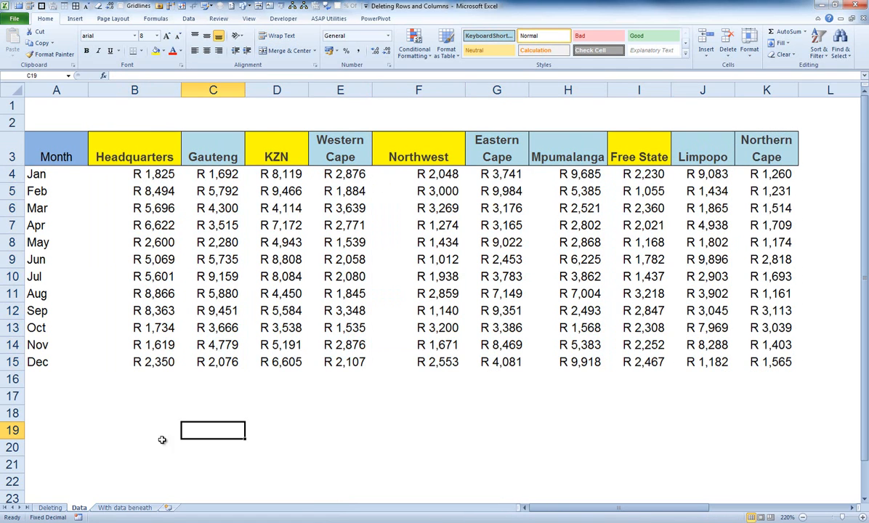
Delete the entire Headquarters, KZN, Northwest and Free State columns (B, D, F and I) and select the remaining data, B3:G15.
{"action": "left_click", "coordinate": [134, 90]}
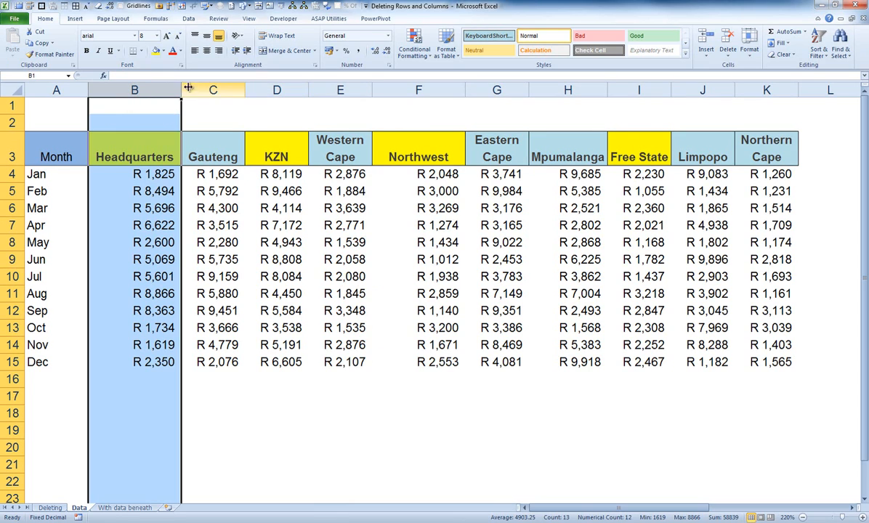
{"action": "left_click", "coordinate": [276, 89], "text": "ctrl"}
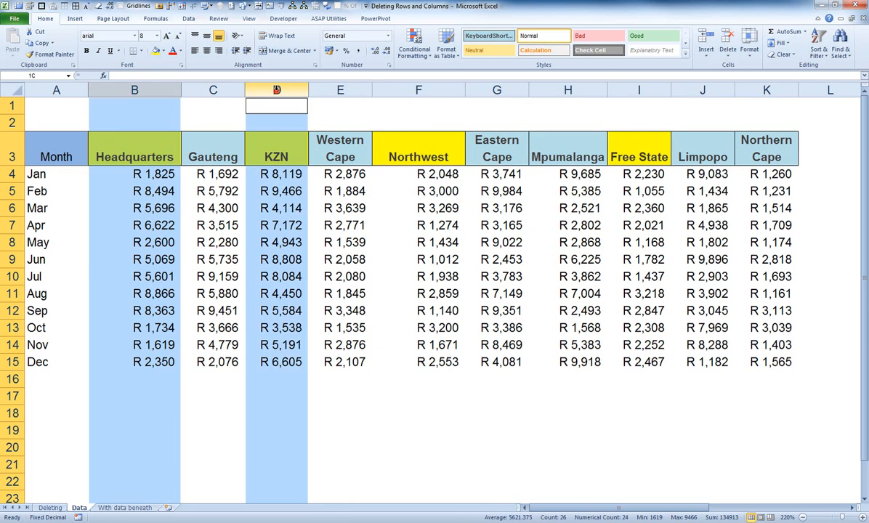
{"action": "left_click", "coordinate": [409, 89], "text": "ctrl"}
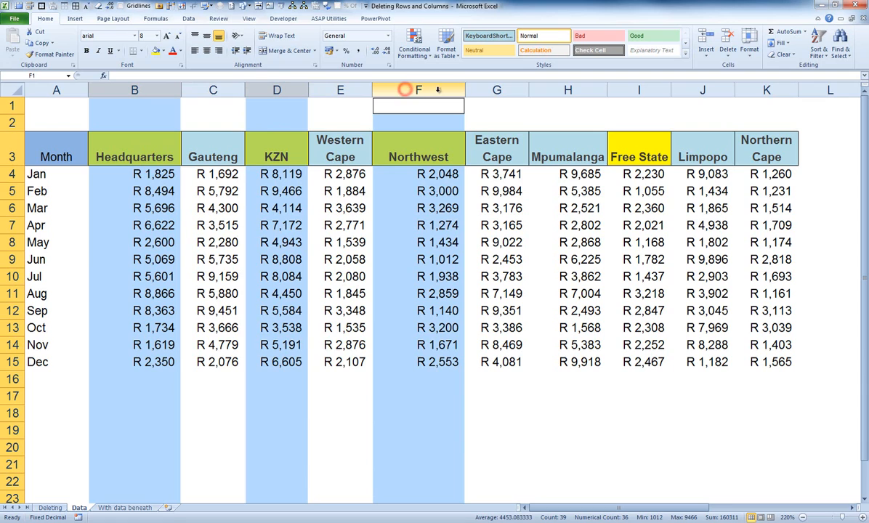
{"action": "left_click", "coordinate": [619, 88], "text": "ctrl"}
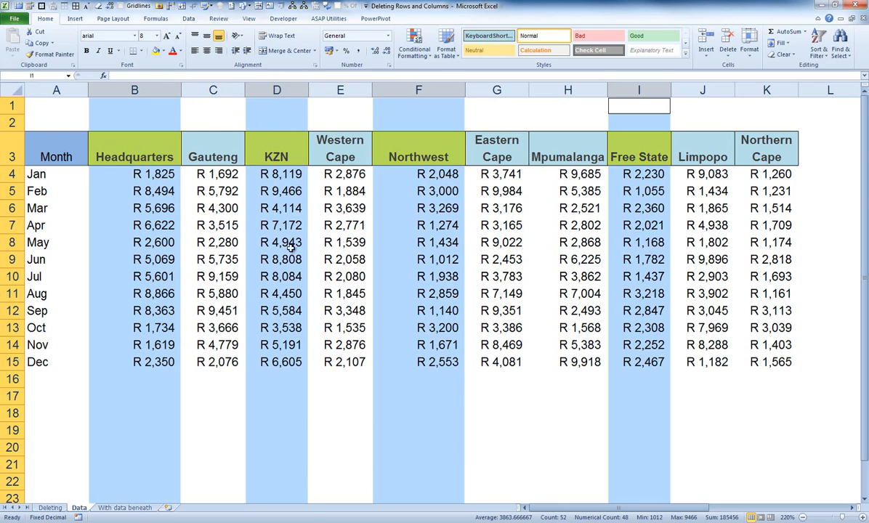
{"action": "key", "text": "ctrl+minus"}
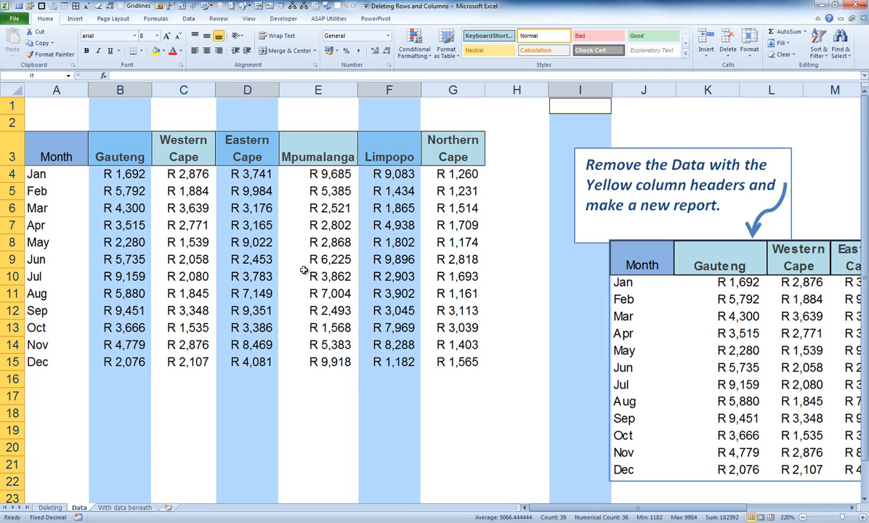
{"action": "left_click", "coordinate": [492, 363]}
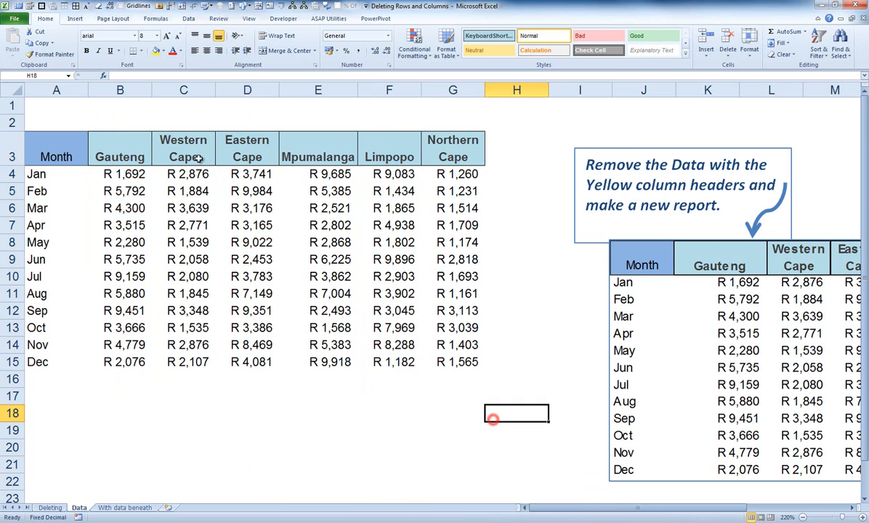
{"action": "left_click_drag", "start_coordinate": [125, 156], "coordinate": [454, 355]}
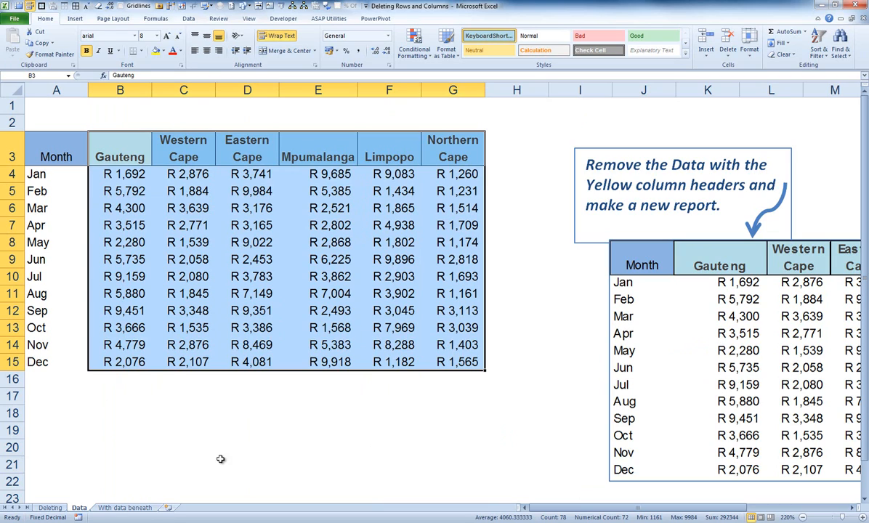
Switch to the With data beneath sheet and select the merged note below the table at A20.
{"action": "left_click", "coordinate": [131, 509]}
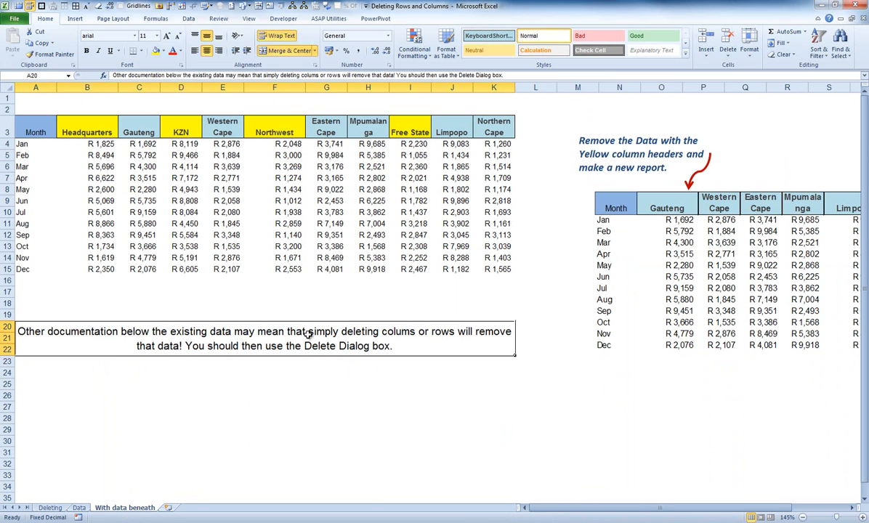
{"action": "left_click", "coordinate": [126, 377]}
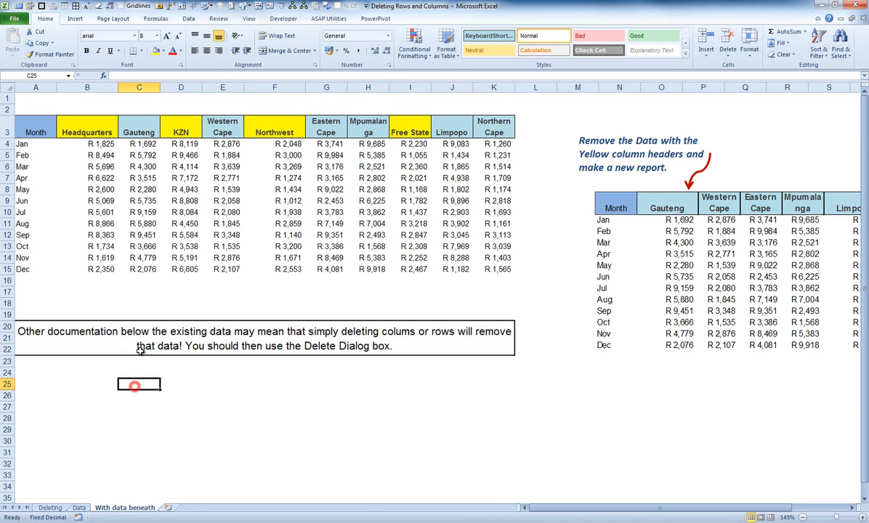
{"action": "left_click", "coordinate": [140, 349]}
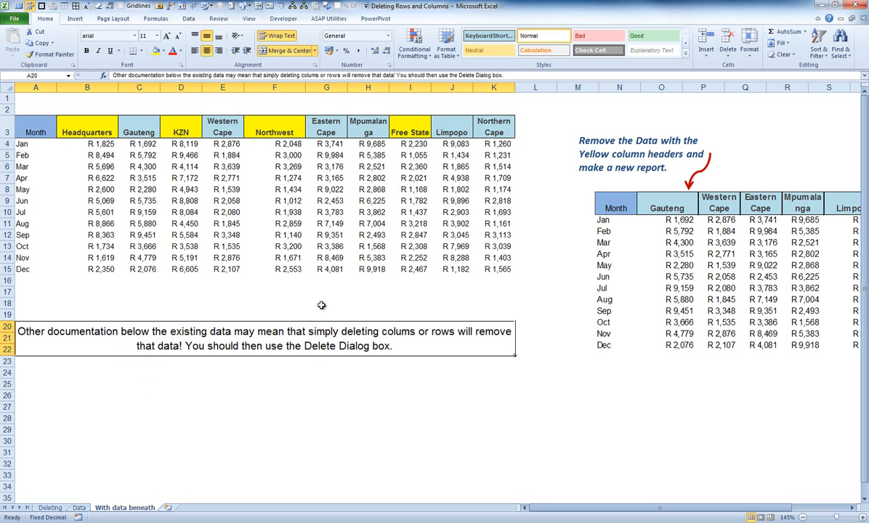
{"action": "scroll", "coordinate": [316, 302], "scroll_direction": "up", "scroll_amount": 4}
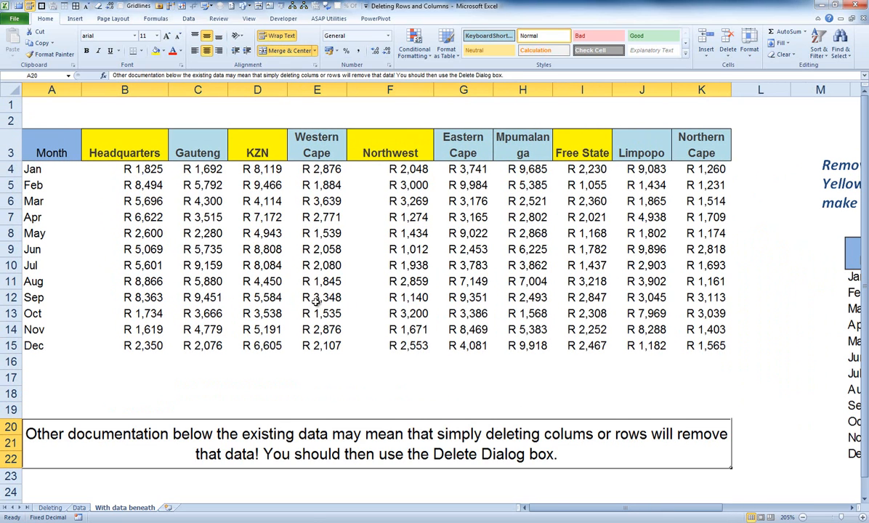
Delete the entire columns B, D, F and I on the With data beneath sheet and undo the deletion.
{"action": "left_click", "coordinate": [155, 89]}
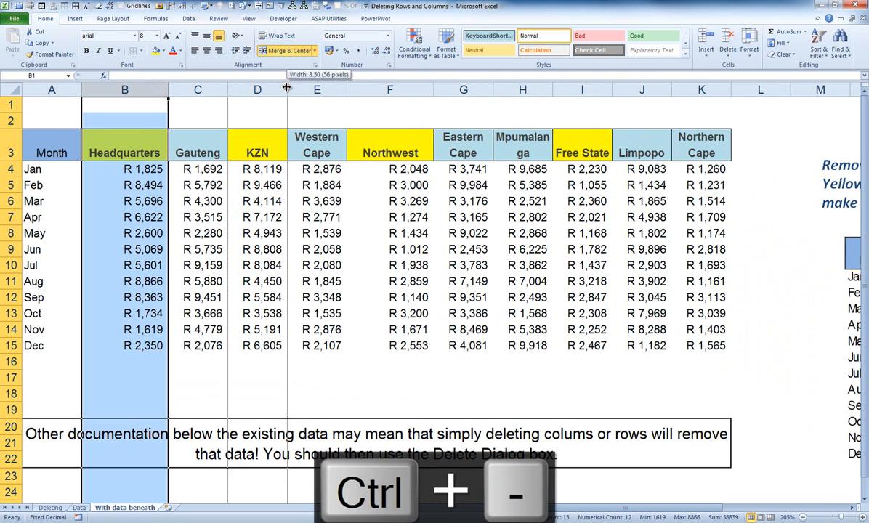
{"action": "left_click", "coordinate": [270, 89], "text": "ctrl"}
{"action": "left_click", "coordinate": [365, 87], "text": "ctrl"}
{"action": "left_click", "coordinate": [579, 88], "text": "ctrl"}
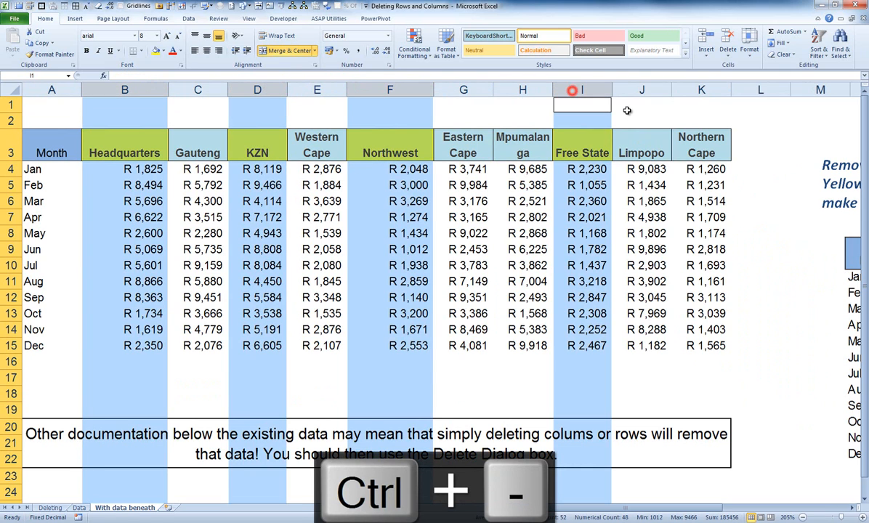
{"action": "key", "text": "ctrl+minus"}
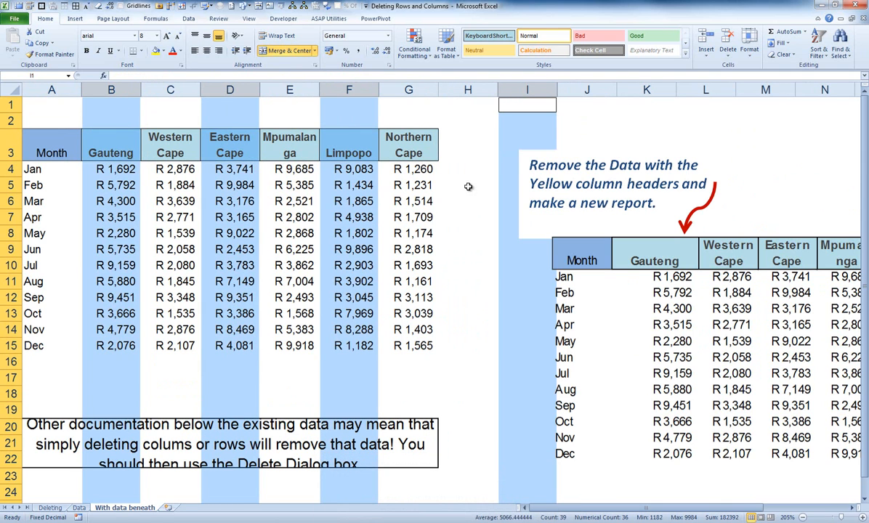
{"action": "key", "text": "ctrl+z"}
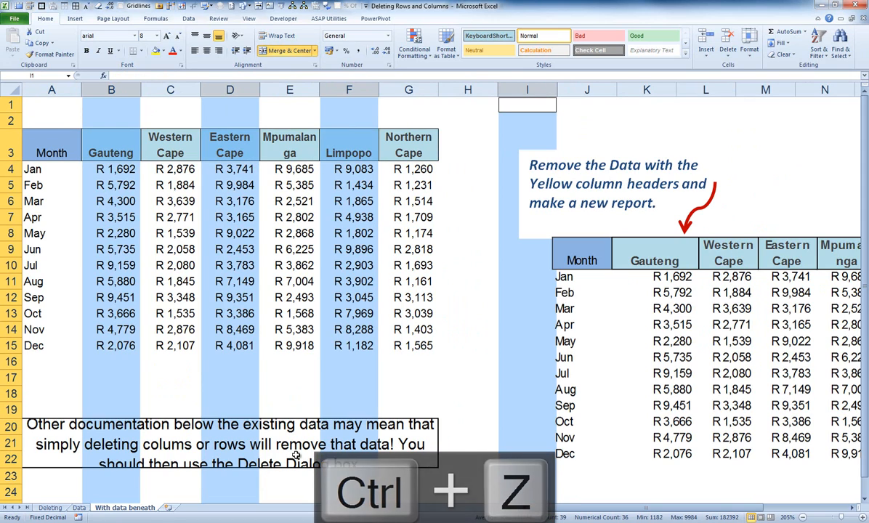
{"action": "key", "text": "ctrl+z"}
{"action": "left_click", "coordinate": [500, 379]}
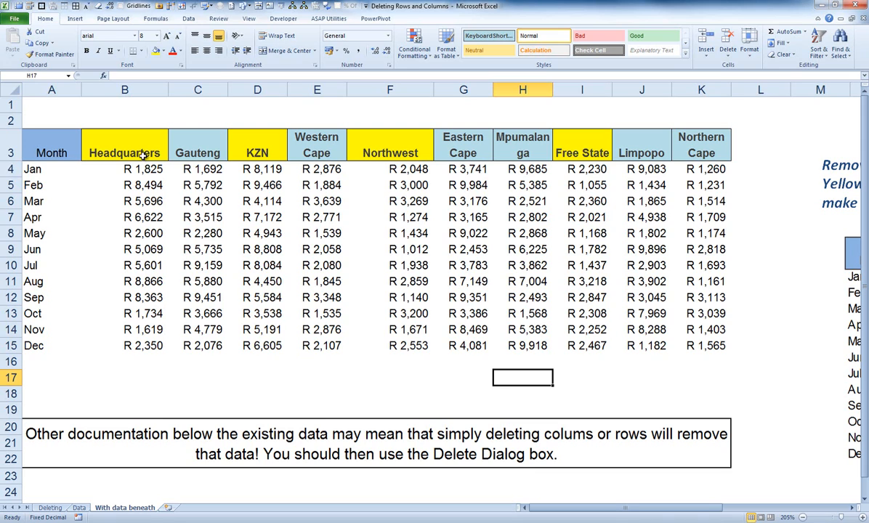
Select only the Headquarters, KZN, Northwest and Free State table ranges, rows 3 to 15, as one multiple selection.
{"action": "left_click_drag", "start_coordinate": [145, 149], "coordinate": [152, 346]}
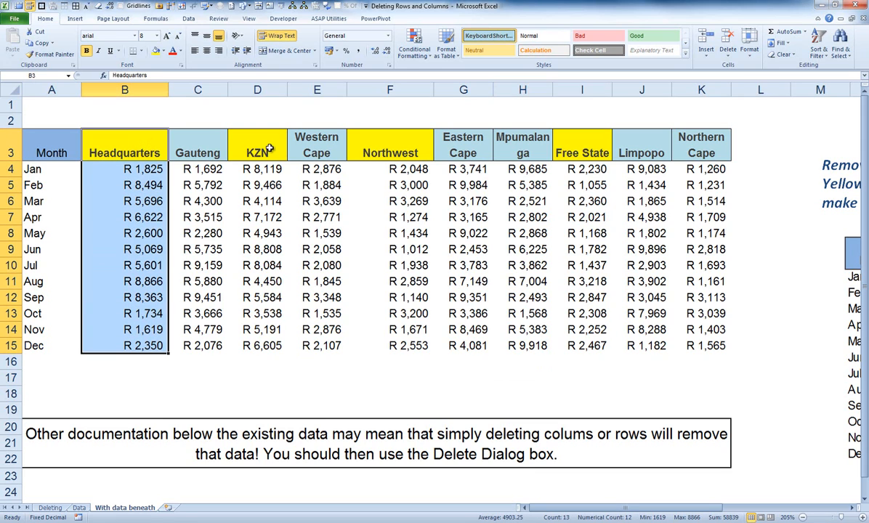
{"action": "left_click_drag", "start_coordinate": [267, 148], "coordinate": [276, 347], "text": "ctrl"}
{"action": "left_click_drag", "start_coordinate": [361, 148], "coordinate": [364, 345], "text": "ctrl"}
{"action": "left_click_drag", "start_coordinate": [578, 145], "coordinate": [581, 346], "text": "ctrl"}
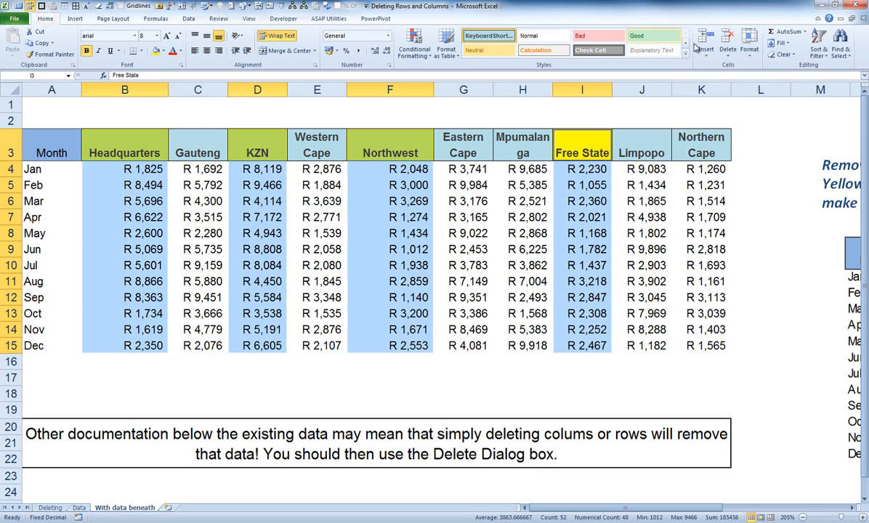
Delete the selected yellow-header cells so the remaining table data closes up, and undo the deletion.
{"action": "left_click", "coordinate": [728, 36]}
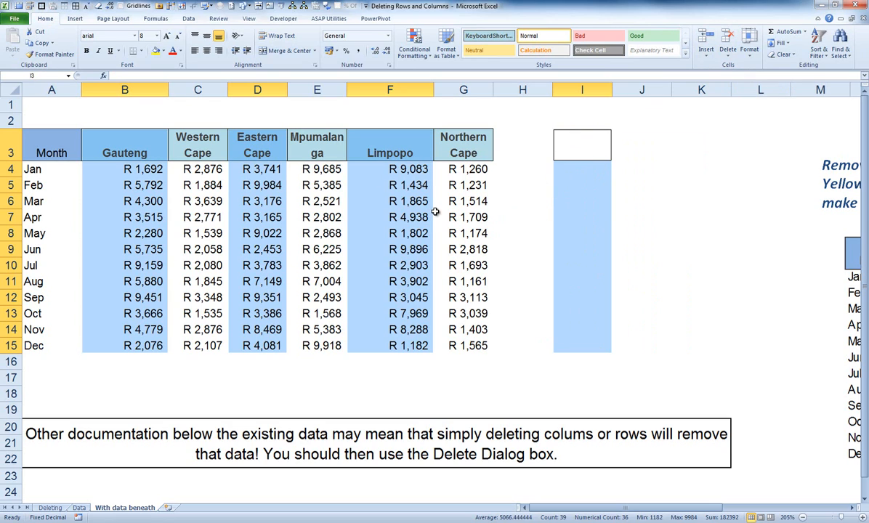
{"action": "key", "text": "ctrl+z"}
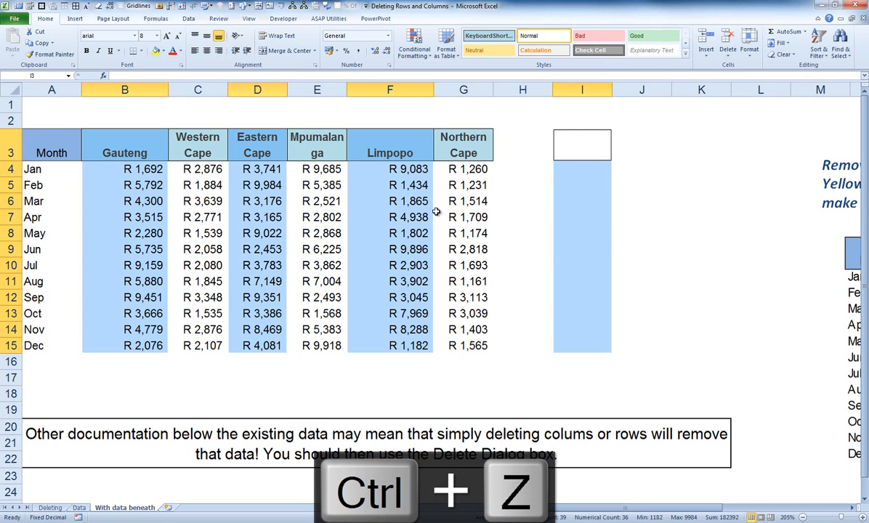
{"action": "key", "text": "ctrl+z"}
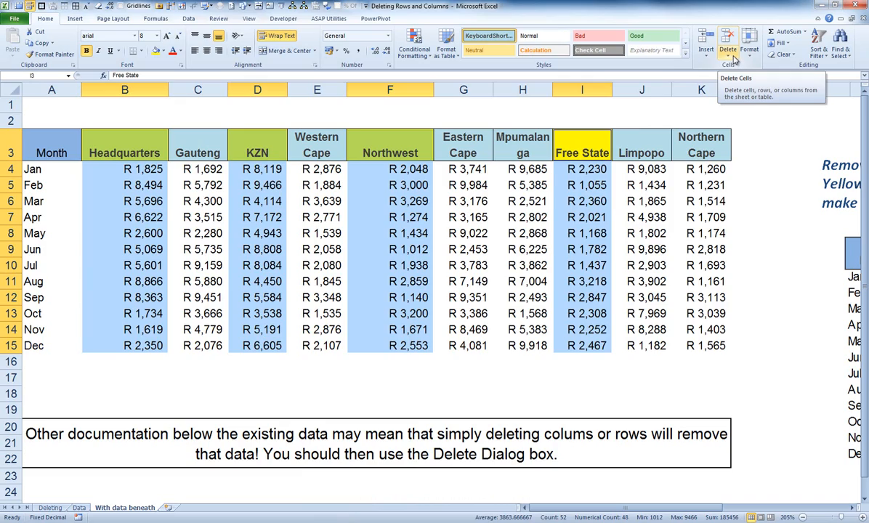
Delete the selected yellow-header table cells using the Shift cells left option, and undo that deletion.
{"action": "left_click", "coordinate": [732, 58]}
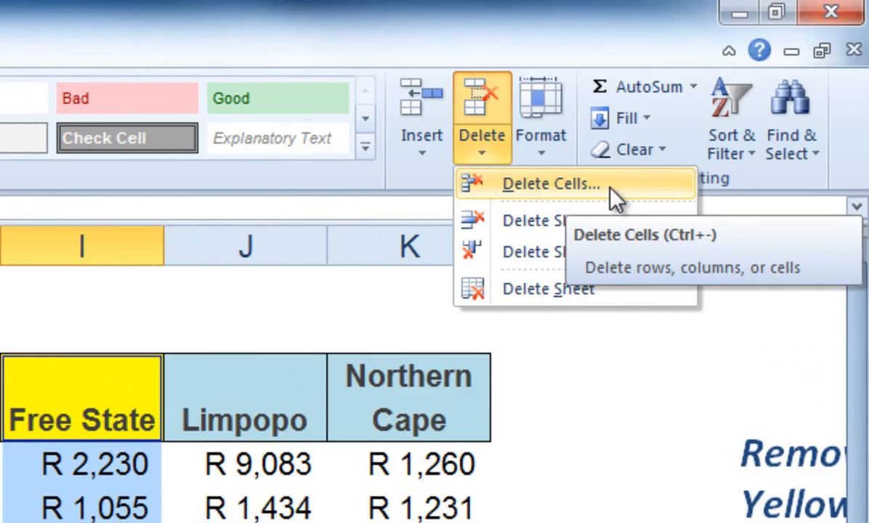
{"action": "left_click", "coordinate": [652, 158]}
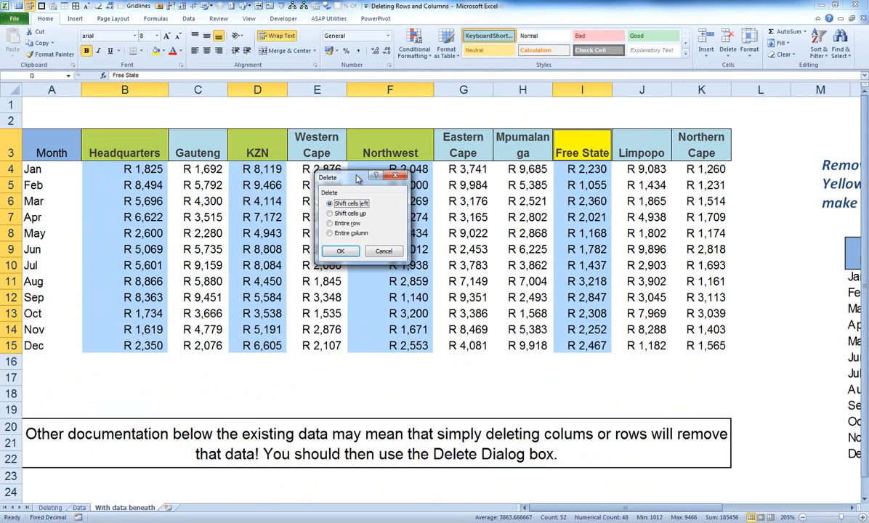
{"action": "left_click_drag", "start_coordinate": [356, 178], "coordinate": [490, 117]}
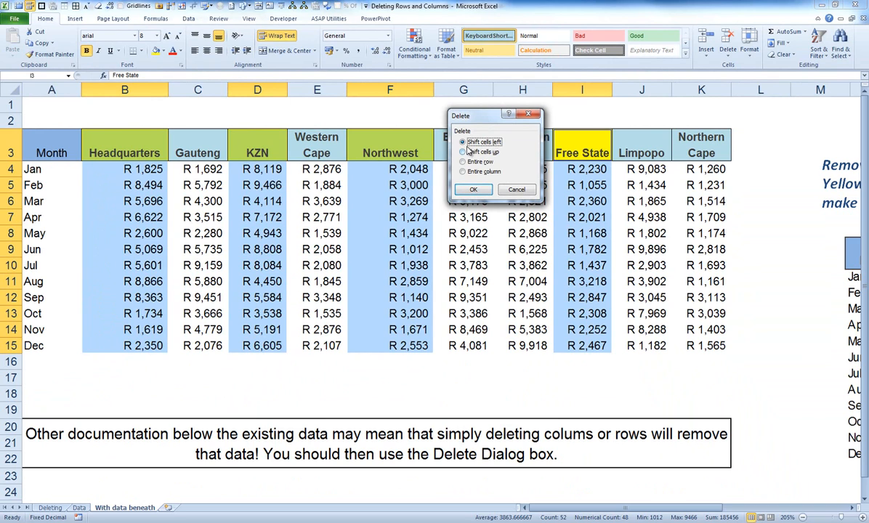
{"action": "left_click", "coordinate": [472, 190]}
{"action": "left_click", "coordinate": [515, 215]}
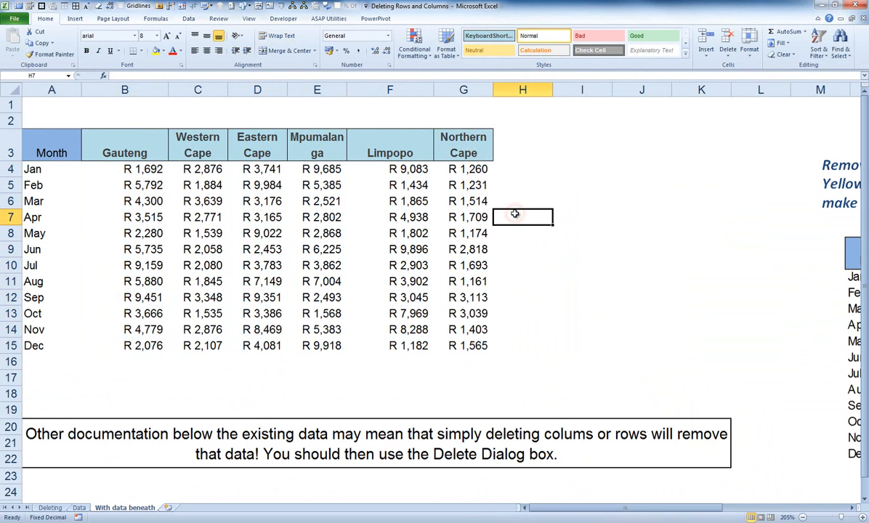
{"action": "key", "text": "ctrl+z"}
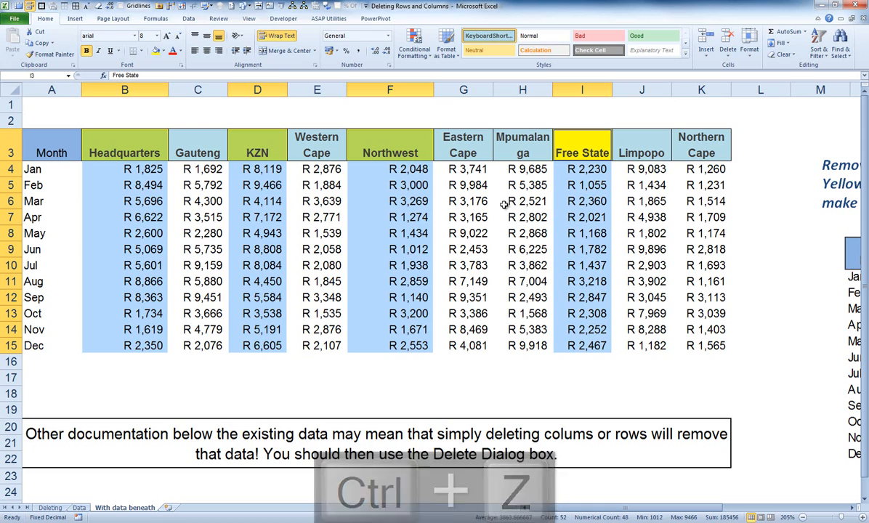
{"action": "right_click", "coordinate": [387, 203]}
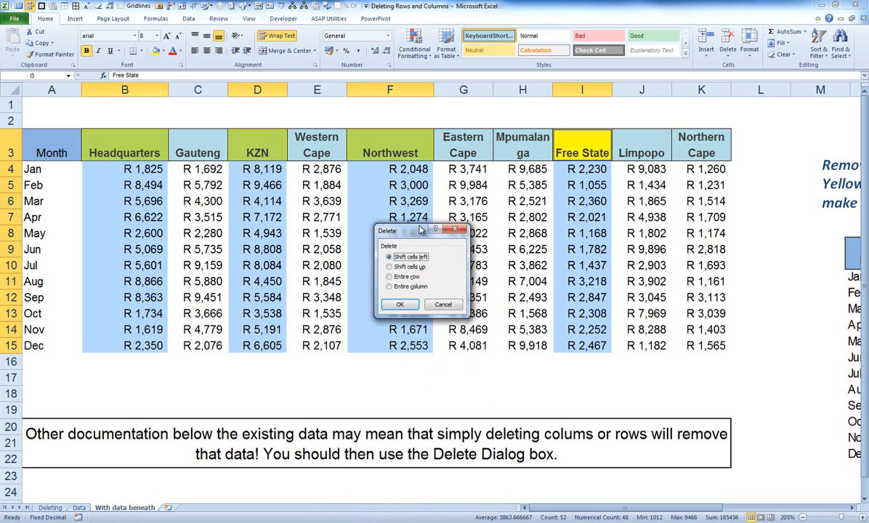
{"action": "left_click_drag", "start_coordinate": [414, 231], "coordinate": [414, 191]}
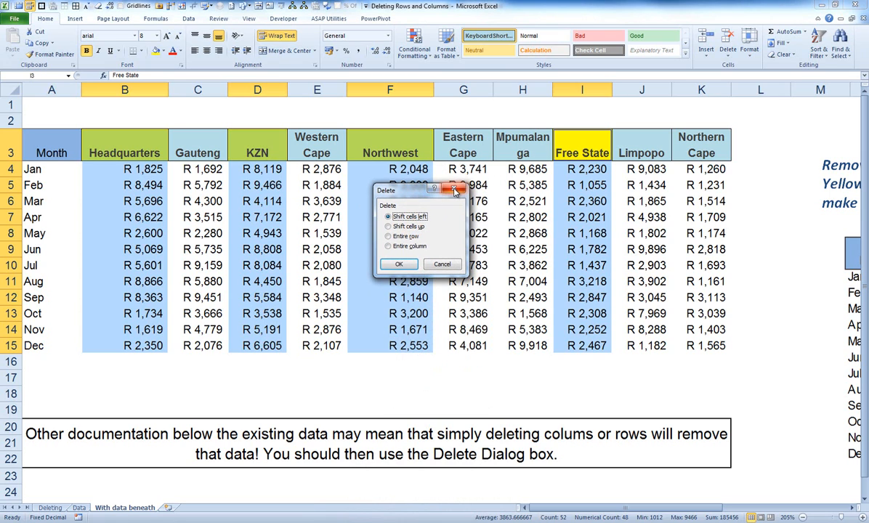
{"action": "left_click", "coordinate": [454, 189]}
Delete the selected Headquarters, KZN, Northwest and Free State cells with Shift cells left, and check the note beneath the table.
{"action": "key", "text": "ctrl+minus"}
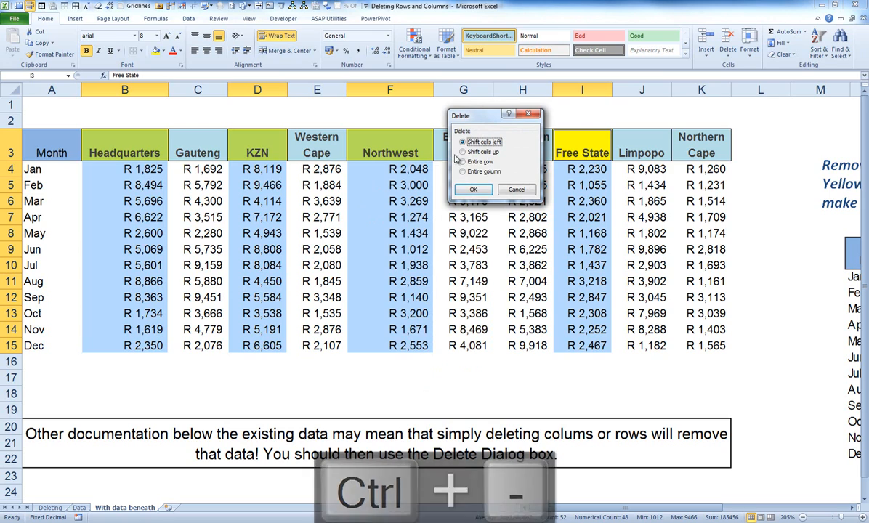
{"action": "left_click_drag", "start_coordinate": [449, 114], "coordinate": [431, 115]}
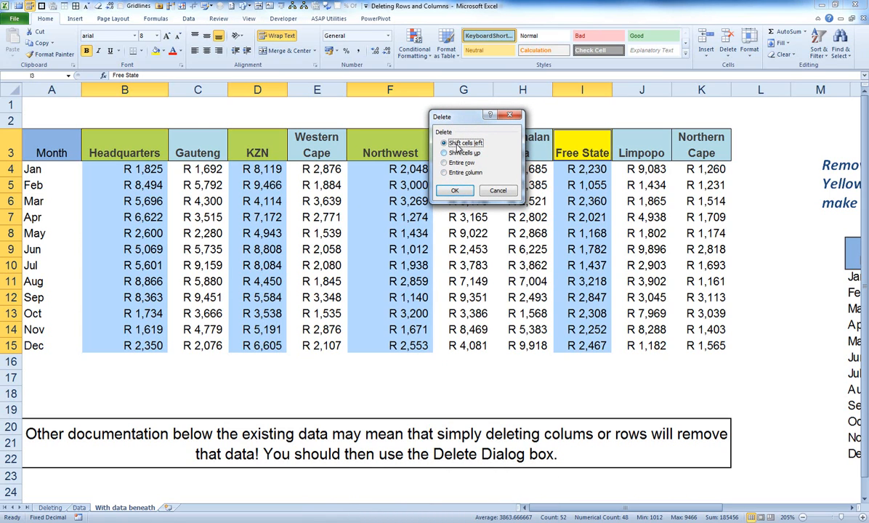
{"action": "left_click", "coordinate": [456, 191]}
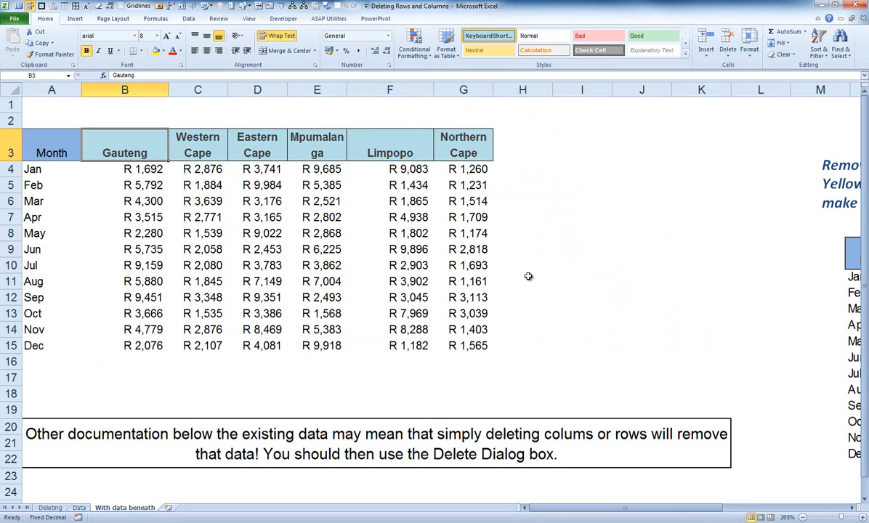
{"action": "left_click_drag", "start_coordinate": [60, 392], "coordinate": [737, 457]}
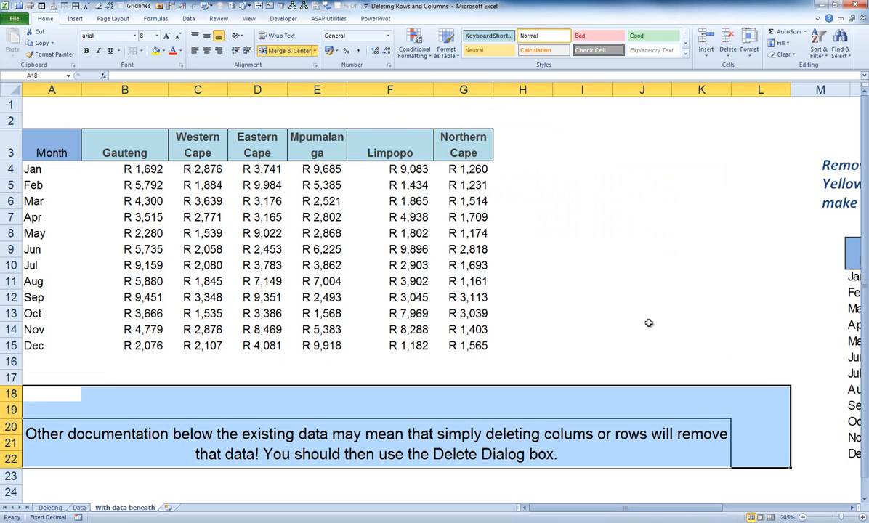
{"action": "left_click", "coordinate": [524, 199]}
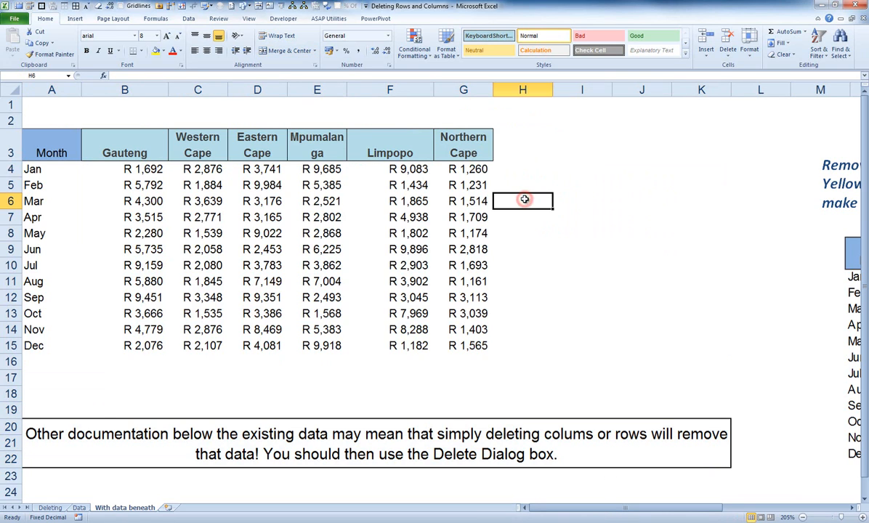